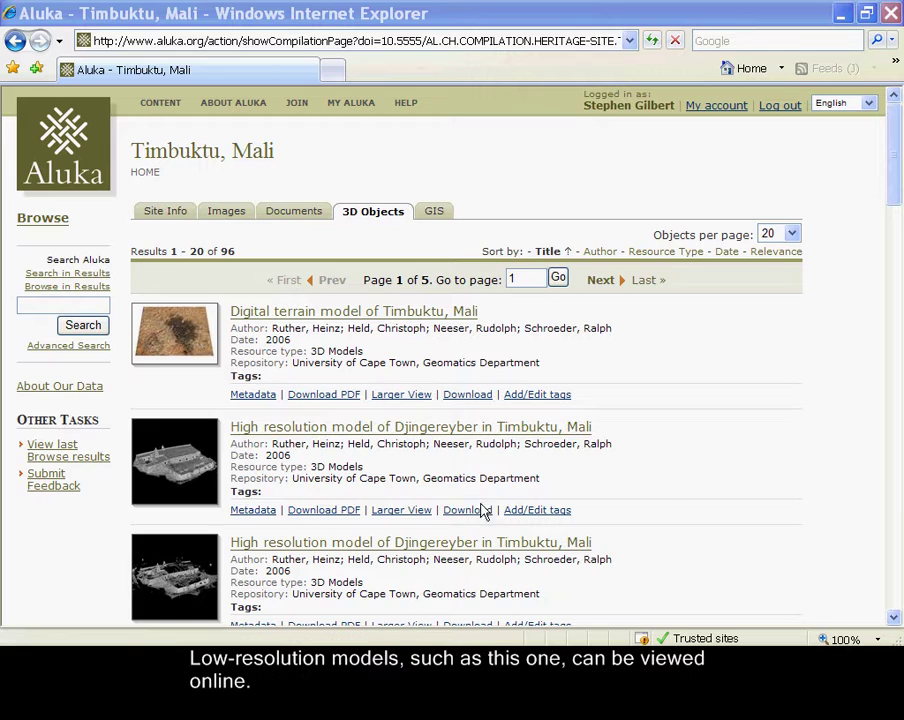
- Open the low resolution model of Djingereyber in the 3D Viewer and zoom in on its centre to 100%
left_click_drag(895, 160, 894, 256)
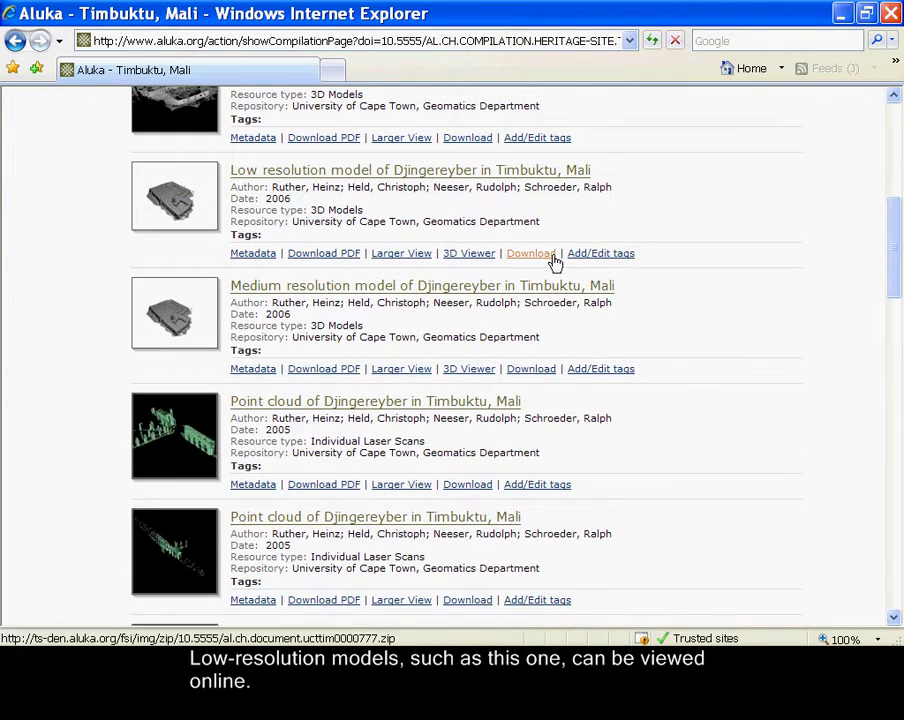
left_click(469, 254)
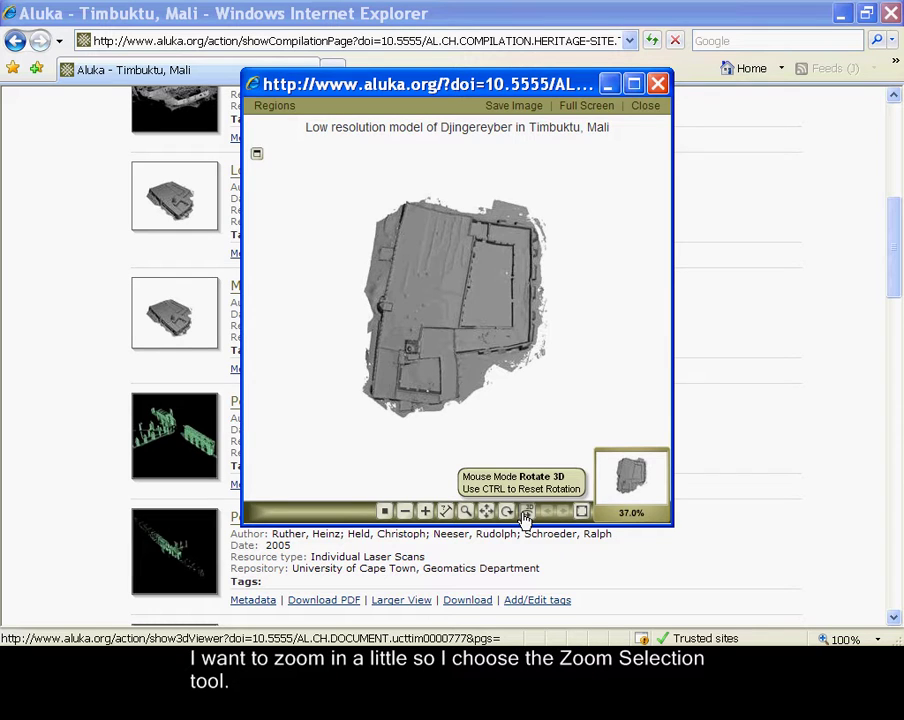
left_click(465, 513)
left_click(465, 512)
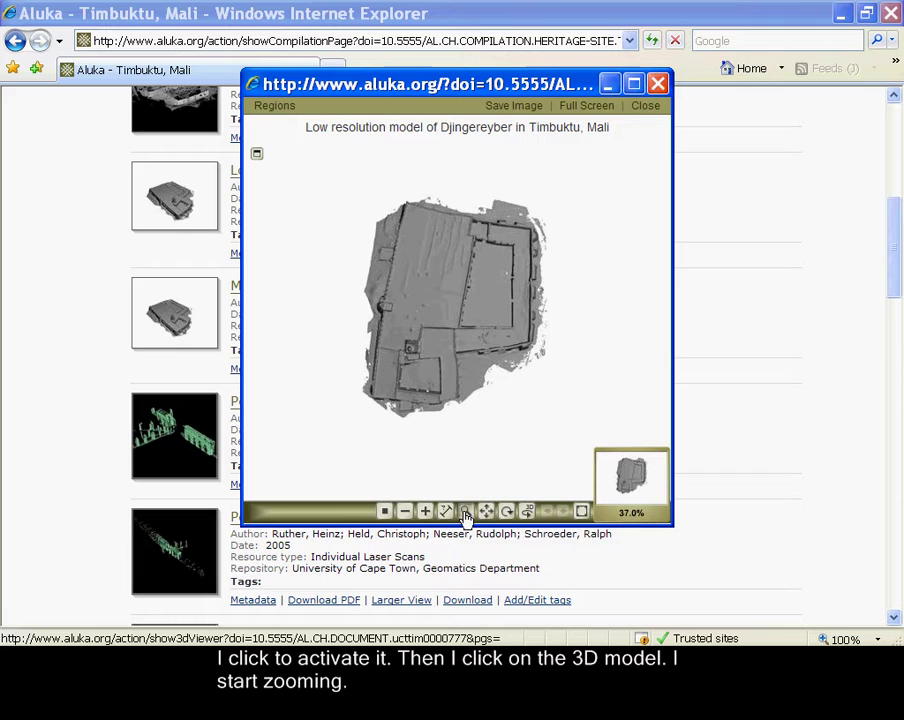
left_click(445, 329)
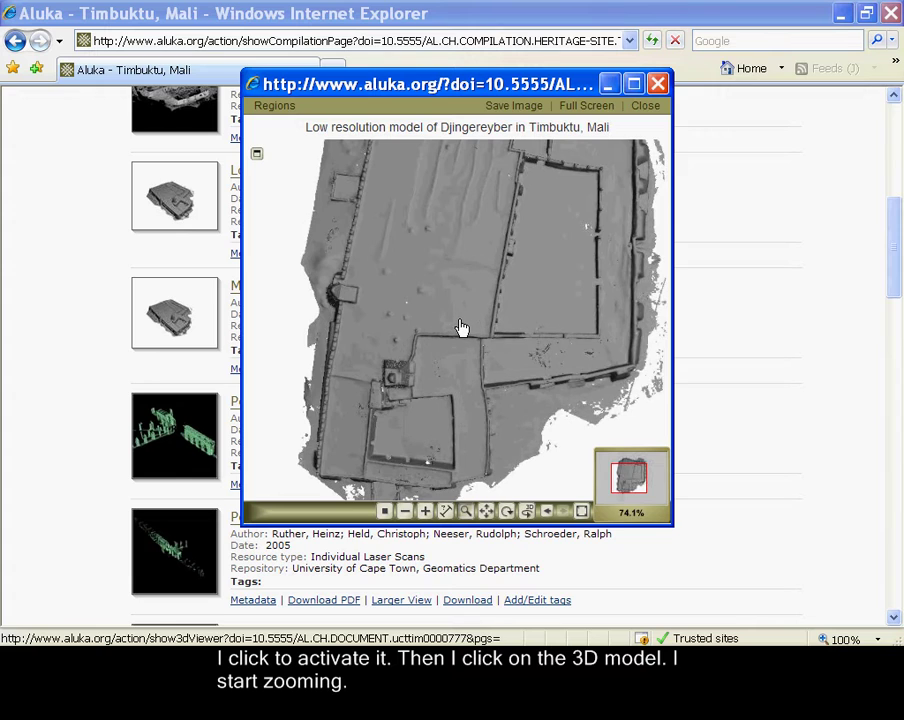
left_click(461, 328)
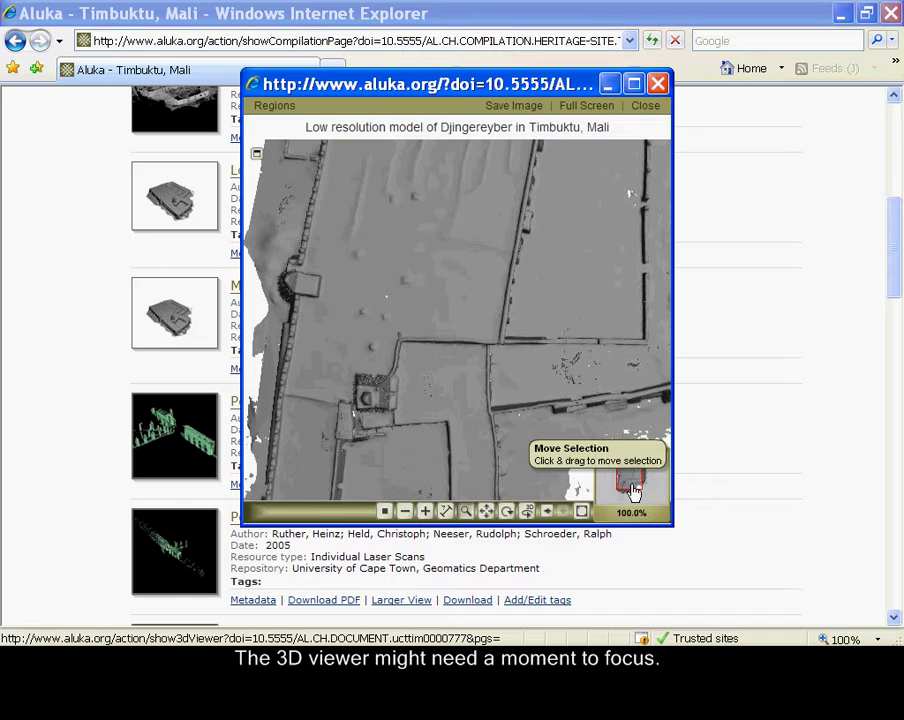
- Rotate the model in 3D from the overhead view to an elevated oblique view showing the tower and courtyards
left_click(527, 512)
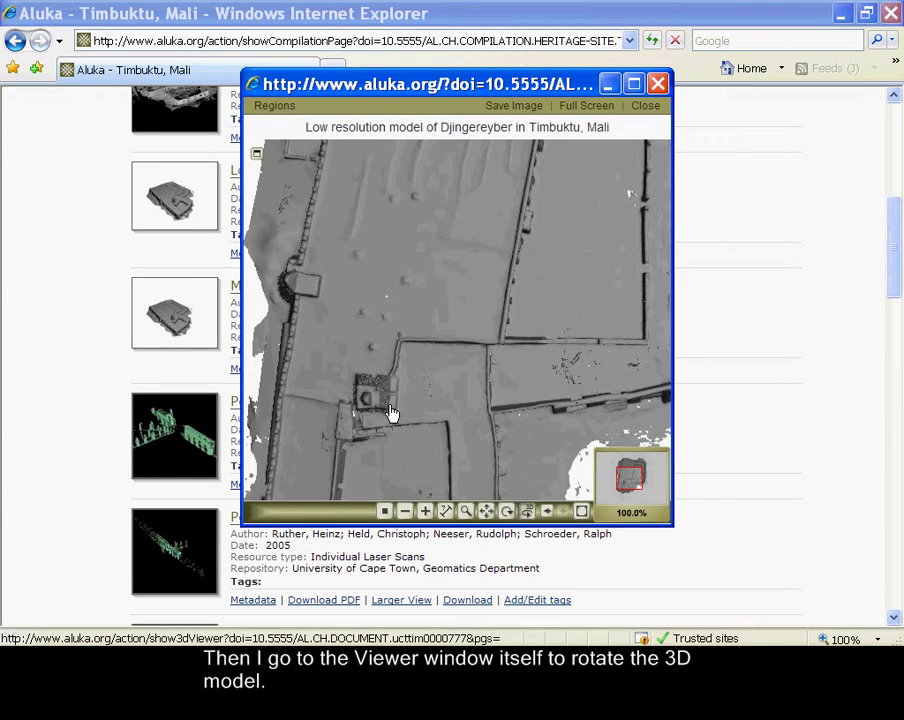
left_click_drag(391, 413, 516, 332)
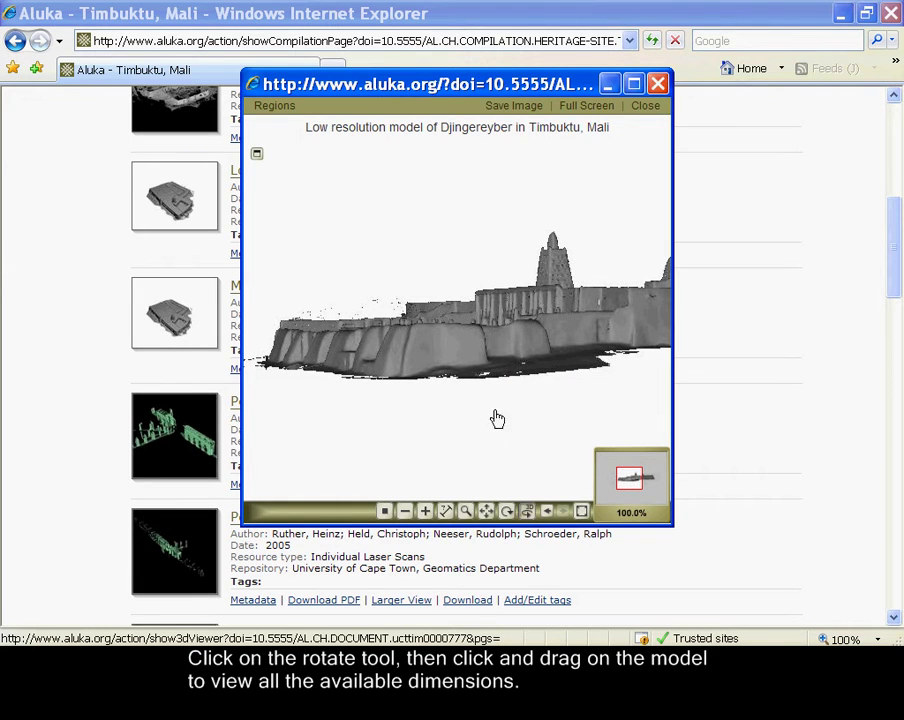
left_click(507, 512)
left_click_drag(442, 353, 631, 353)
left_click_drag(468, 293, 491, 395)
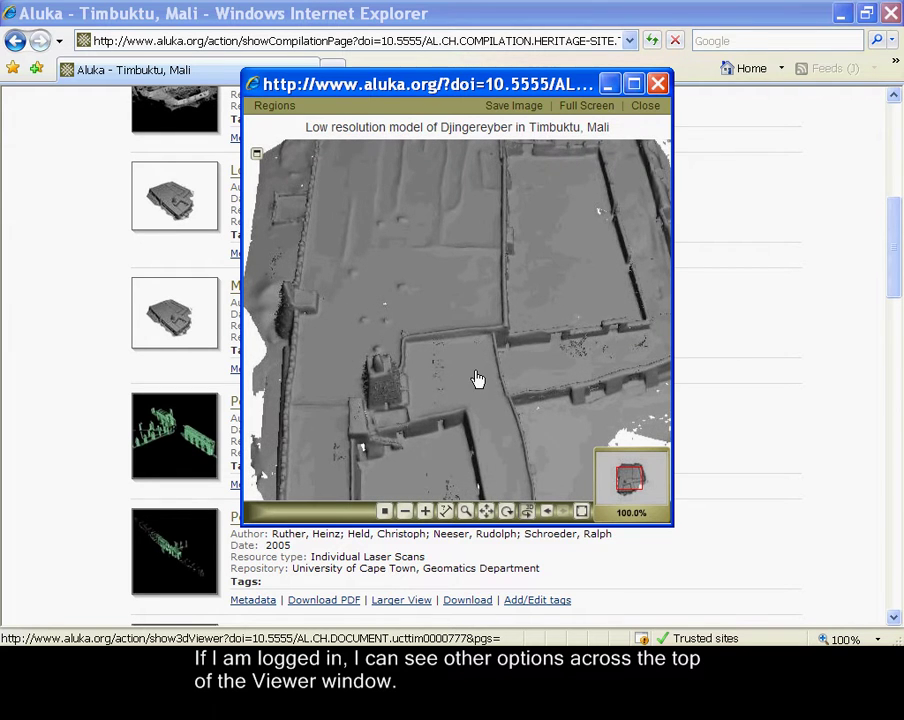
left_click_drag(386, 410, 380, 355)
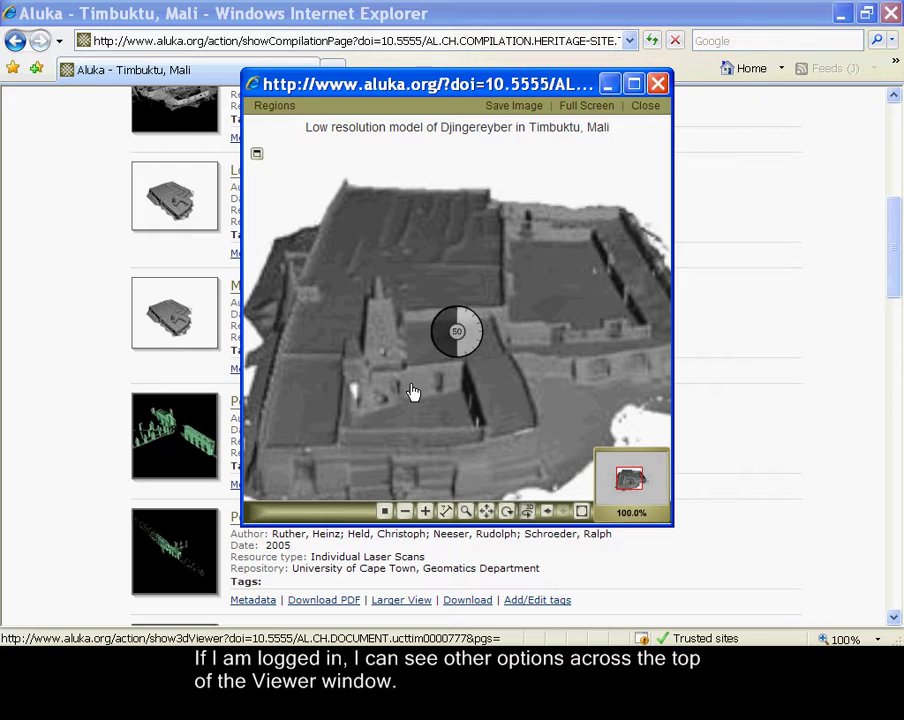
- Save the current view as a region named "zoom of Timbuktu" with the comment "3D model zoom."
left_click(267, 113)
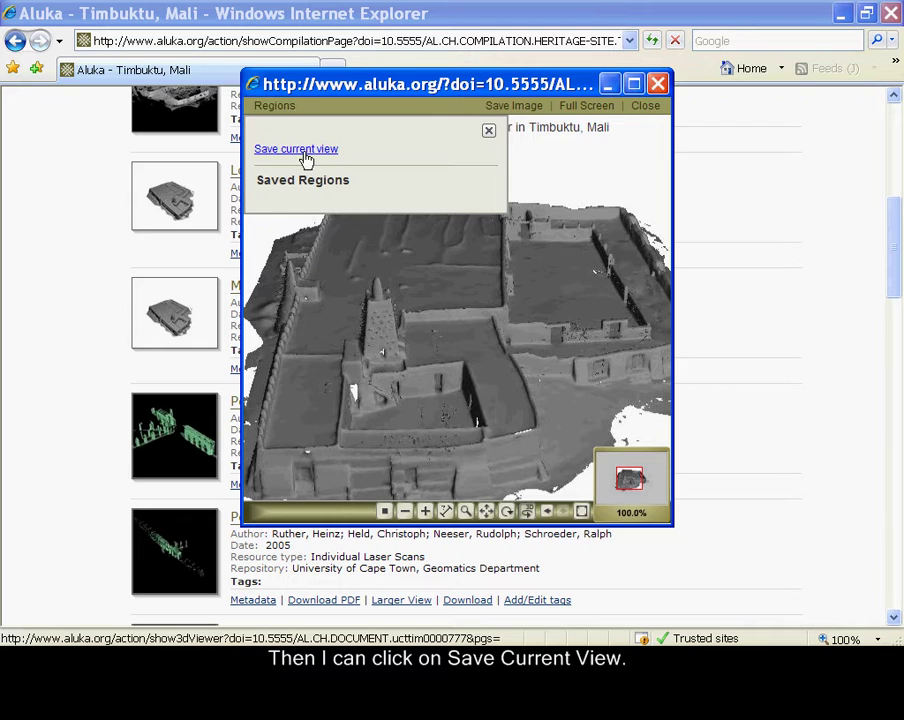
left_click(277, 150)
left_click(307, 165)
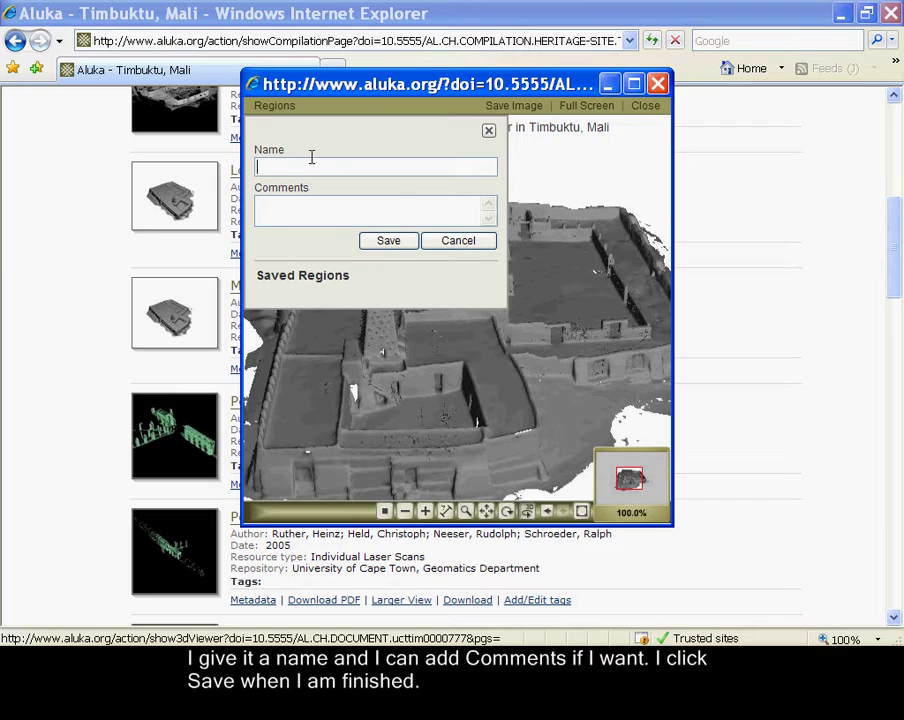
type("zoom of Timbuktu")
key("Tab")
type("3D model zoom.")
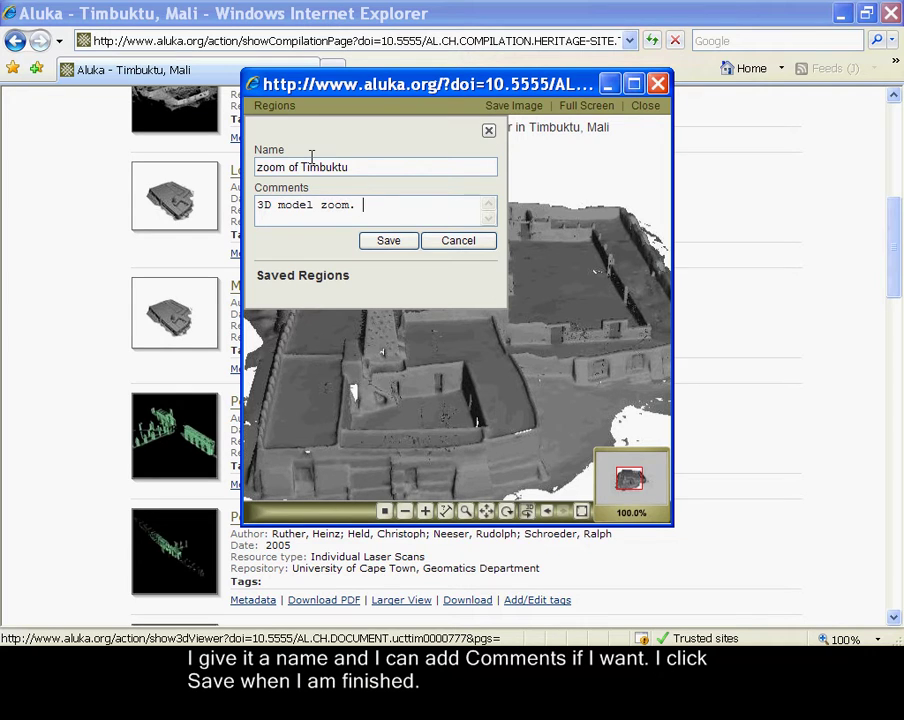
left_click(386, 244)
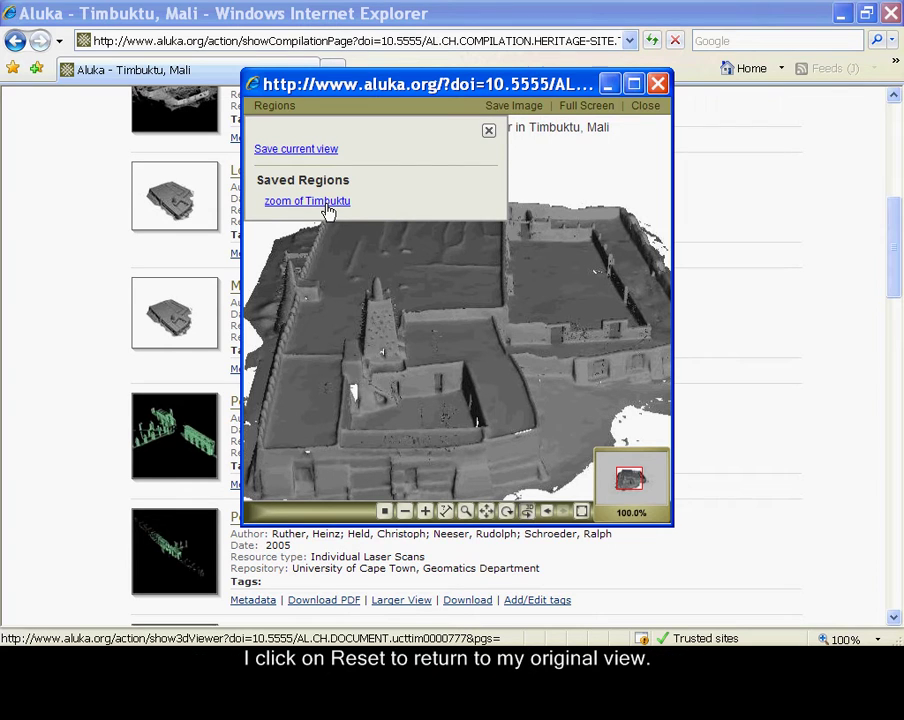
left_click(489, 133)
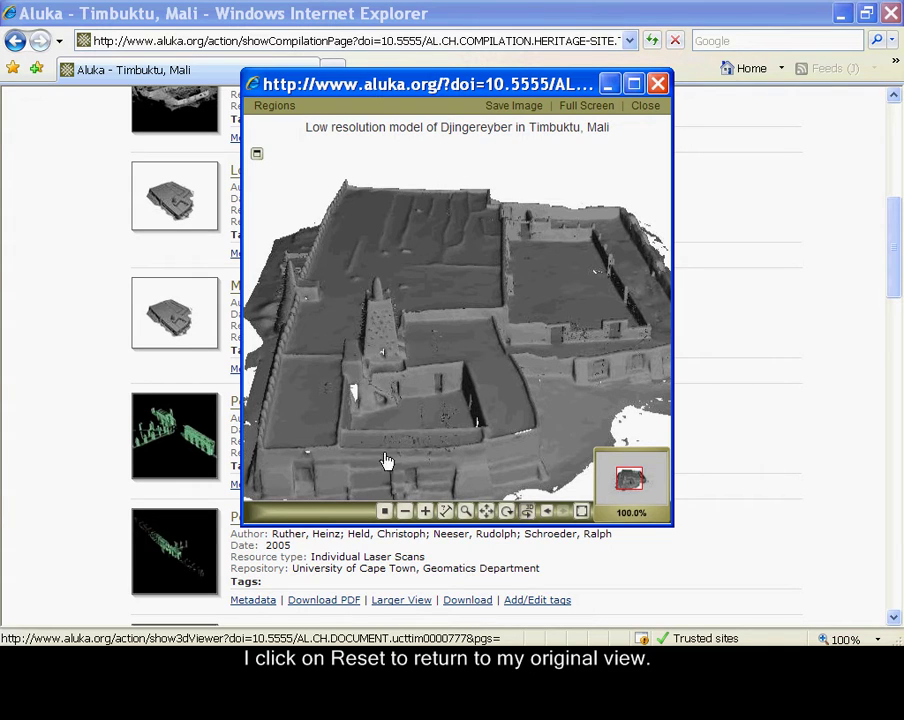
- Reset the viewer to the original view and recall the saved region "zoom of Timbuktu"
left_click(385, 512)
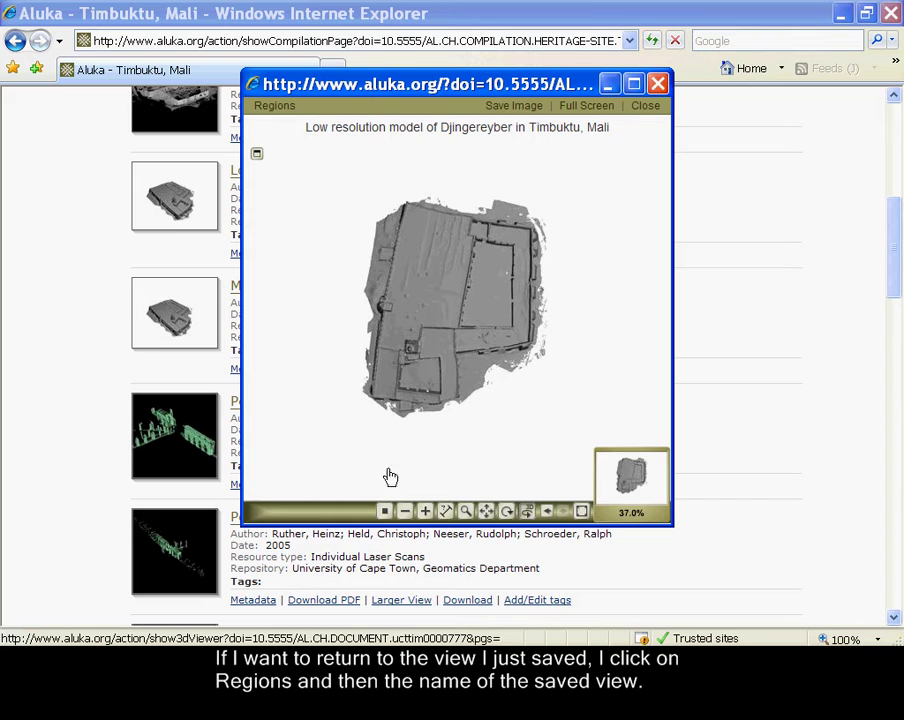
left_click(271, 110)
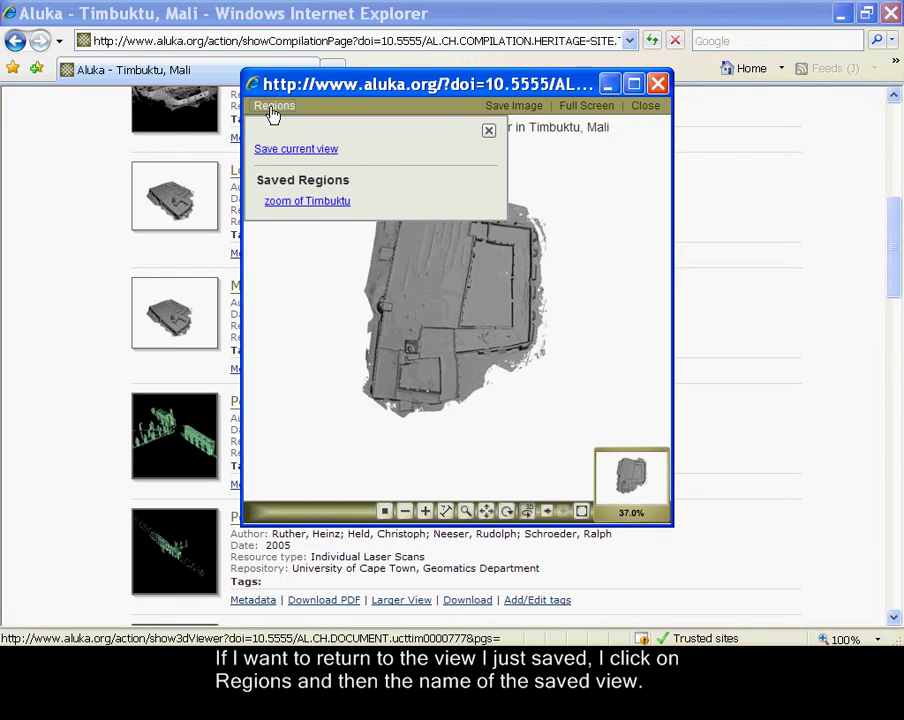
left_click(314, 205)
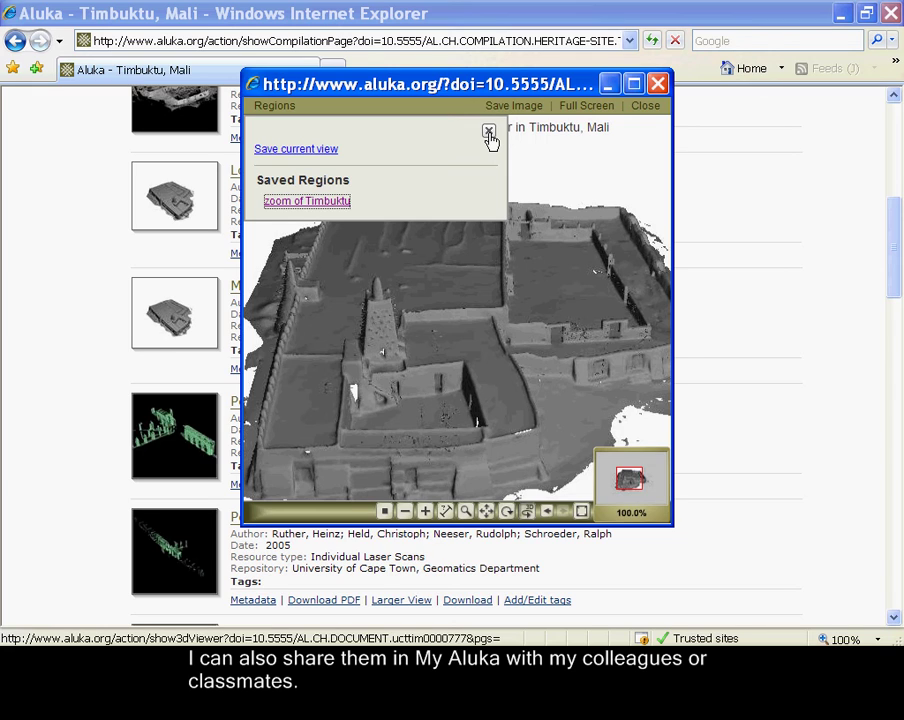
left_click(489, 133)
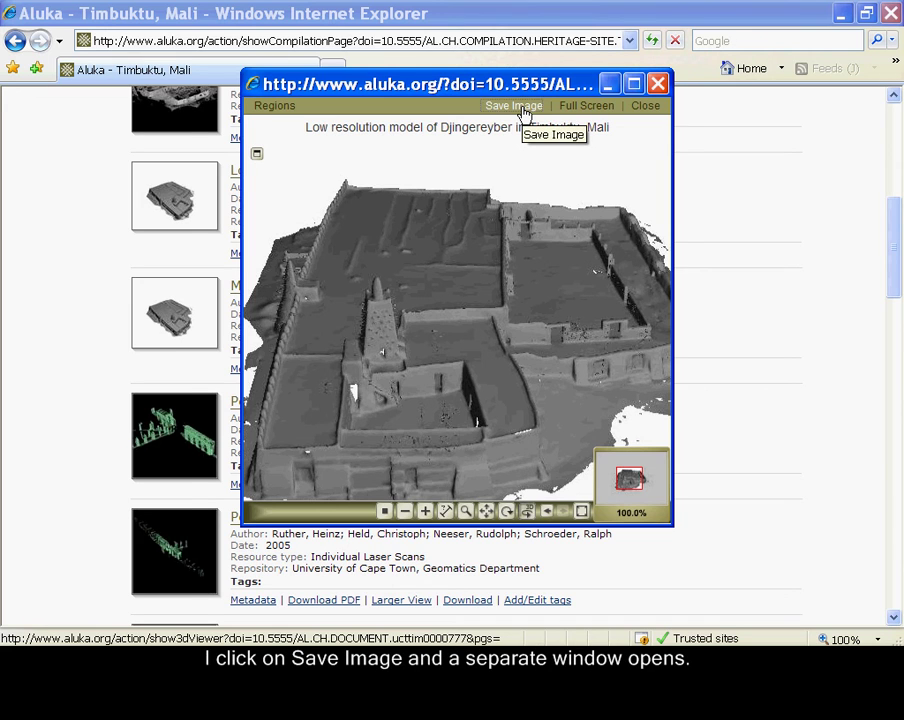
- Open the current model view as a separate image and check the picture's save and print options
left_click(525, 110)
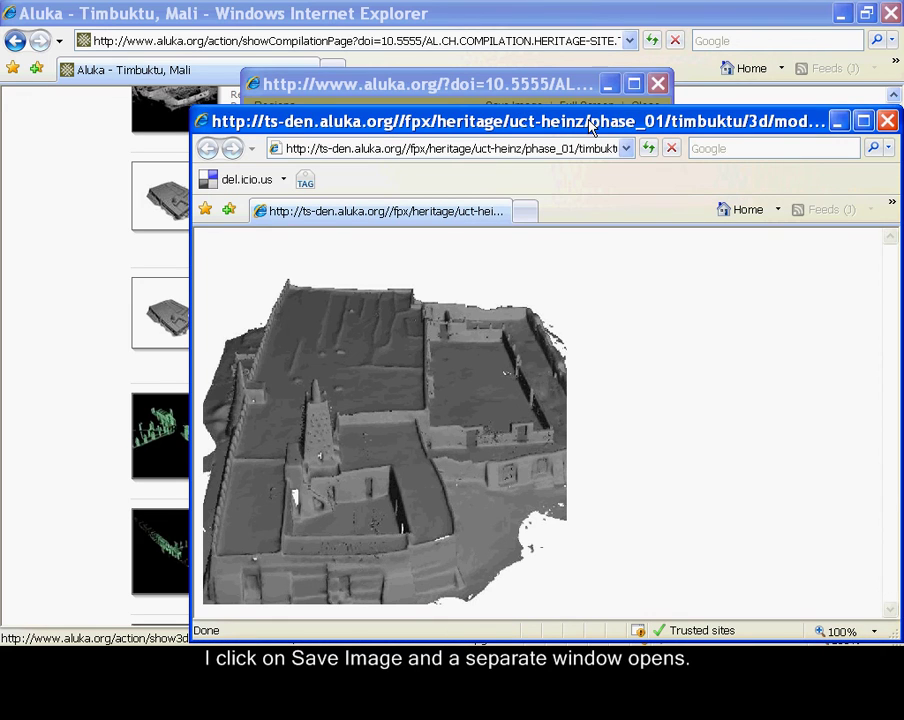
right_click(382, 408)
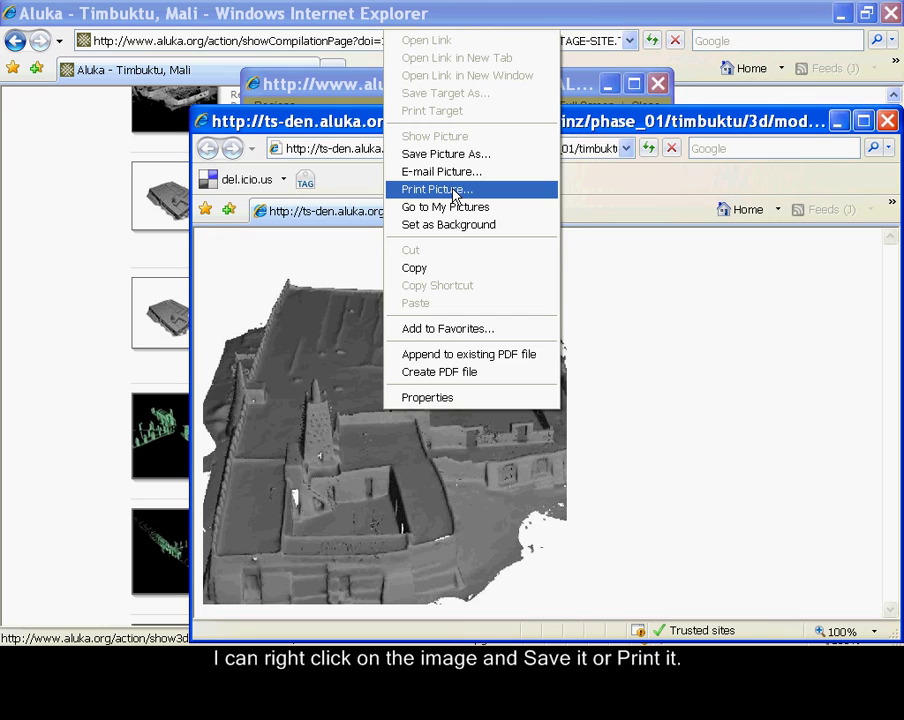
left_click(684, 333)
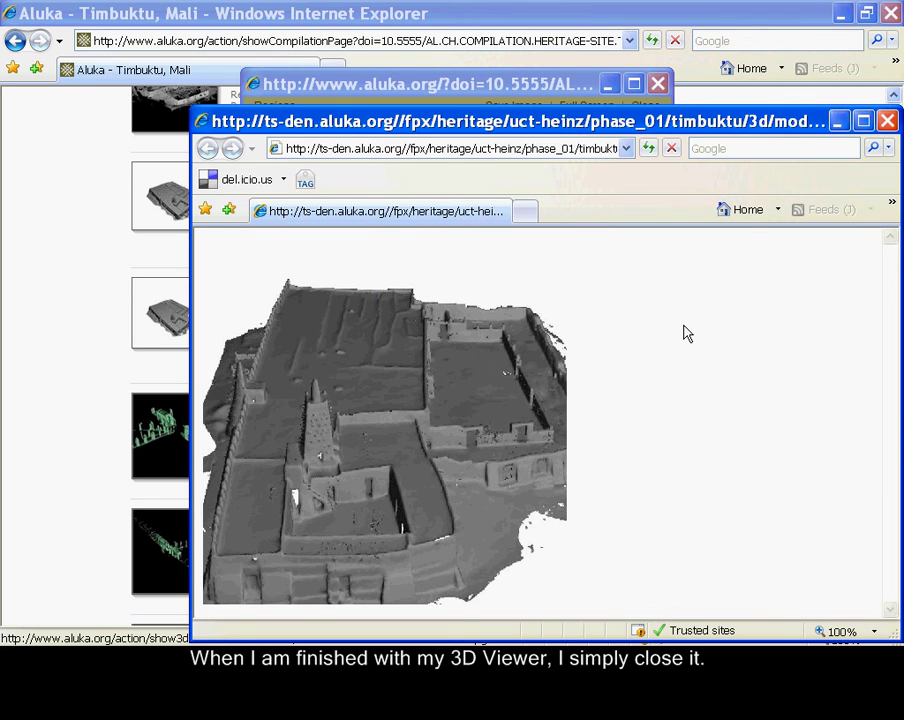
- Close the separate image window and the 3D Viewer to return to the Timbuktu 3D objects list
left_click(887, 121)
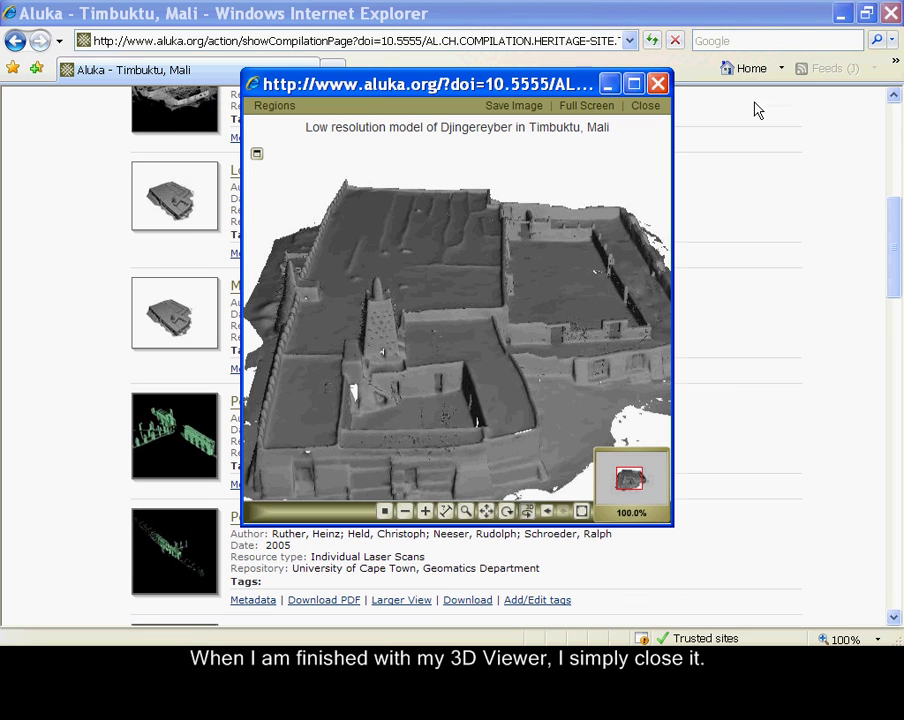
left_click(657, 84)
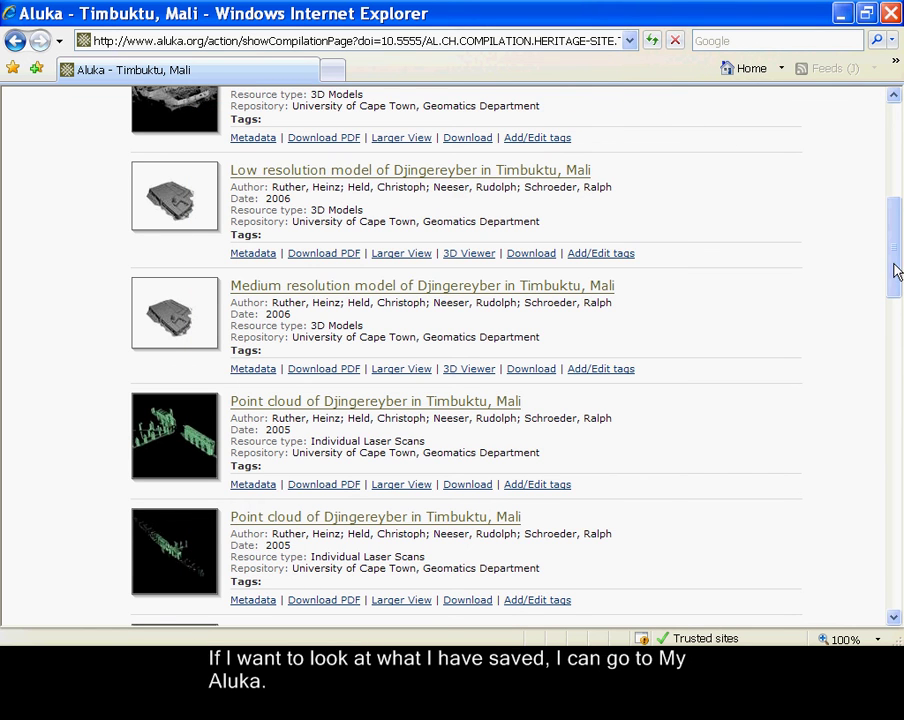
left_click_drag(896, 270, 891, 172)
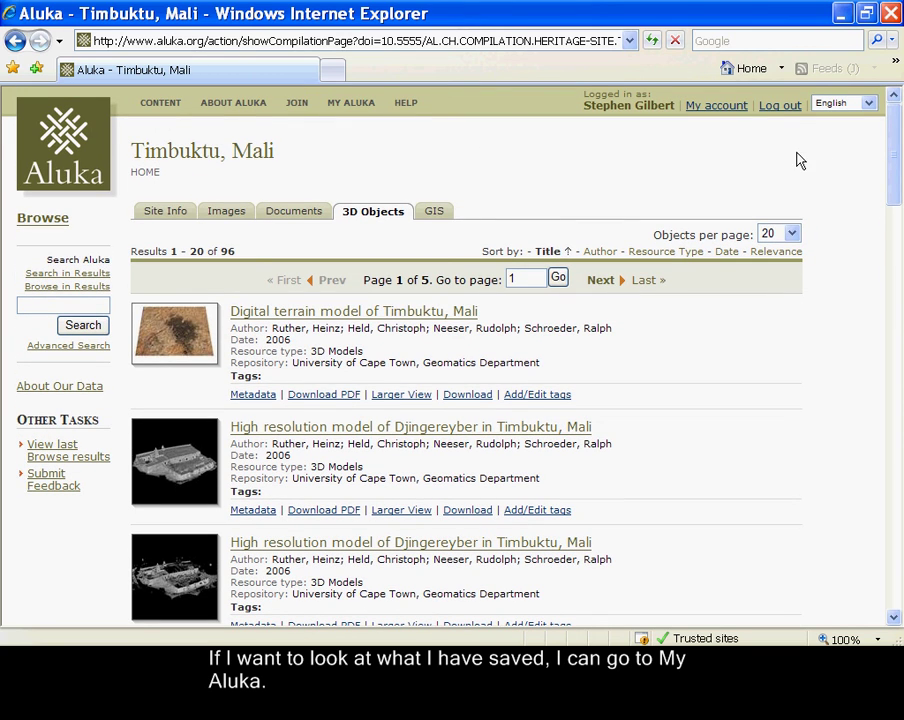